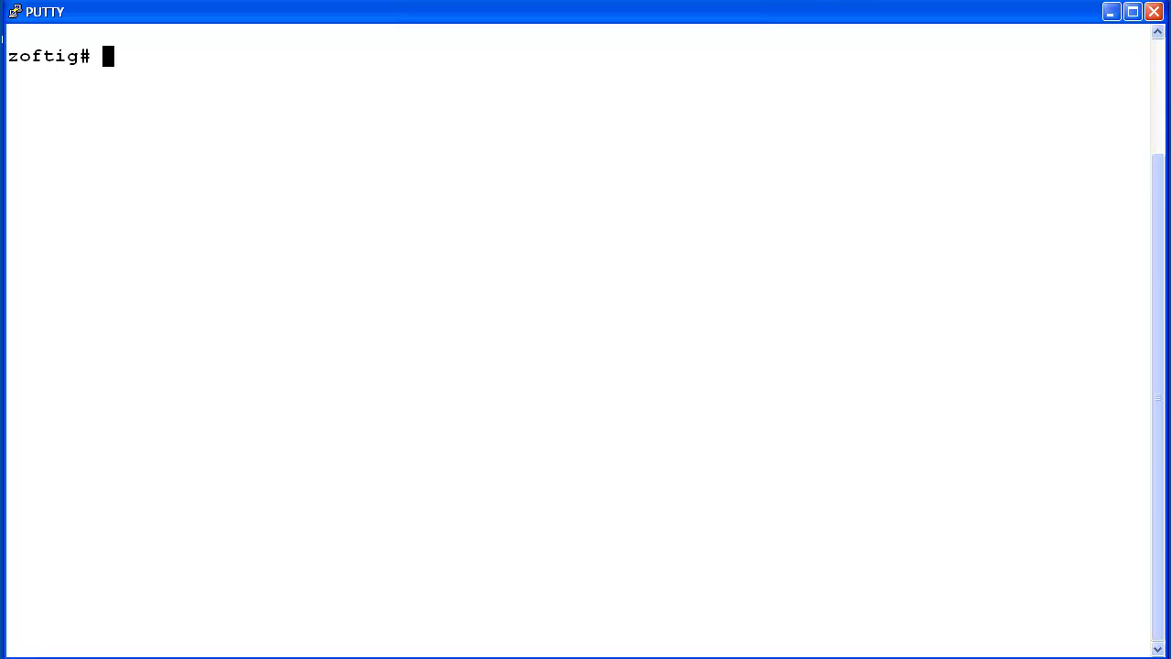
Run cmsadm and use run_cms to turn off CMS but leave IDS running
{"action": "type", "text": "cm"}
{"action": "type", "text": "sadm"}
{"action": "key", "text": "Return"}
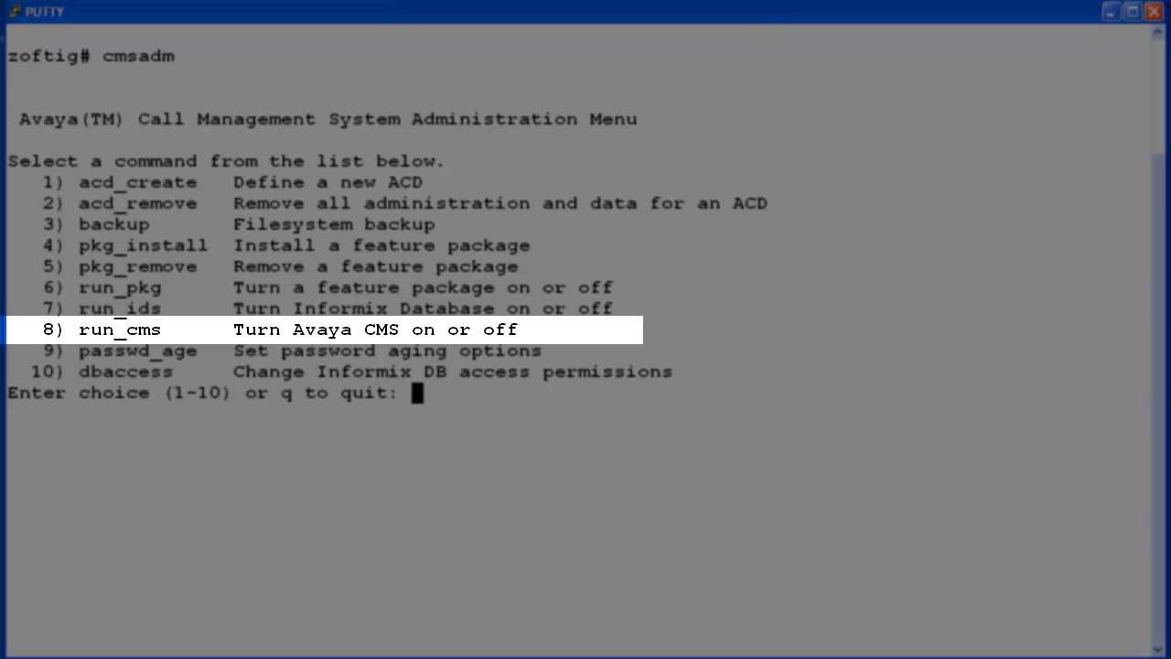
{"action": "type", "text": "8"}
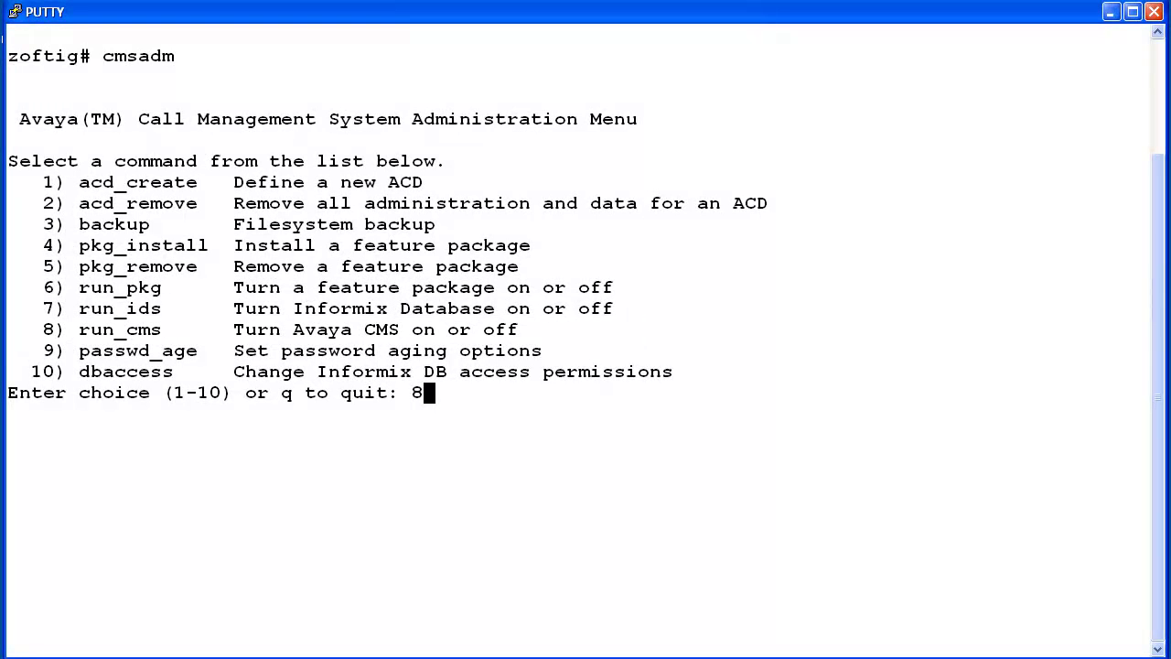
{"action": "key", "text": "Return"}
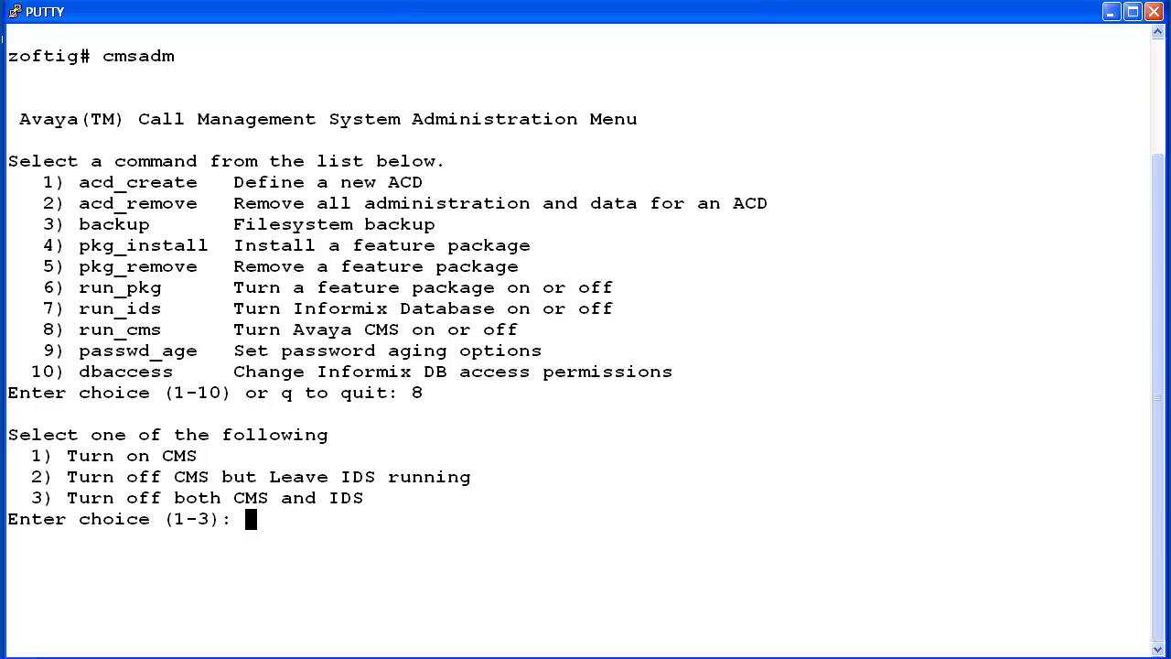
{"action": "type", "text": "2"}
{"action": "key", "text": "Return"}
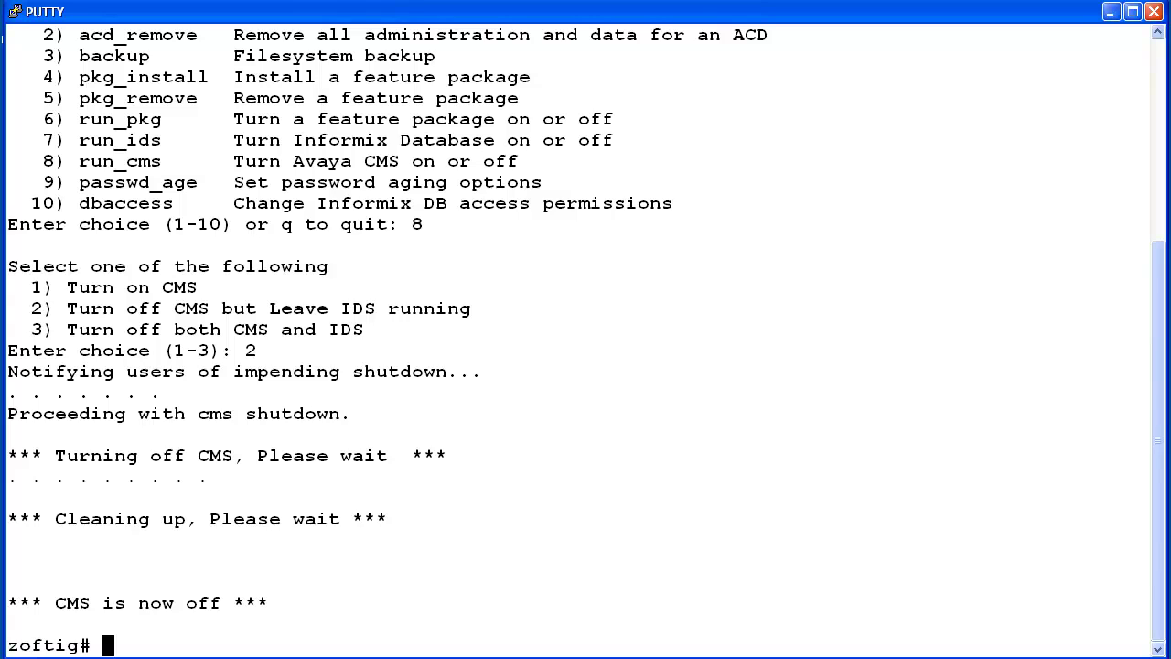
Run cmsadm again, start defining a new ACD with acd_create, and name its switch switch8
{"action": "type", "text": "cmsa"}
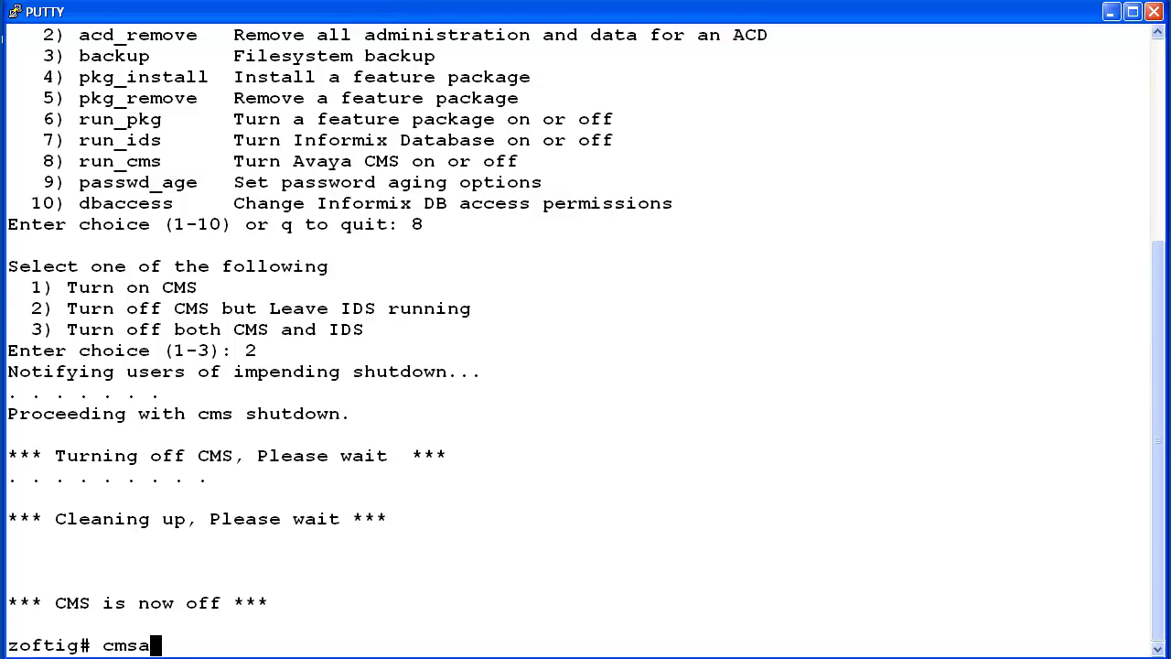
{"action": "type", "text": "dm"}
{"action": "key", "text": "Return"}
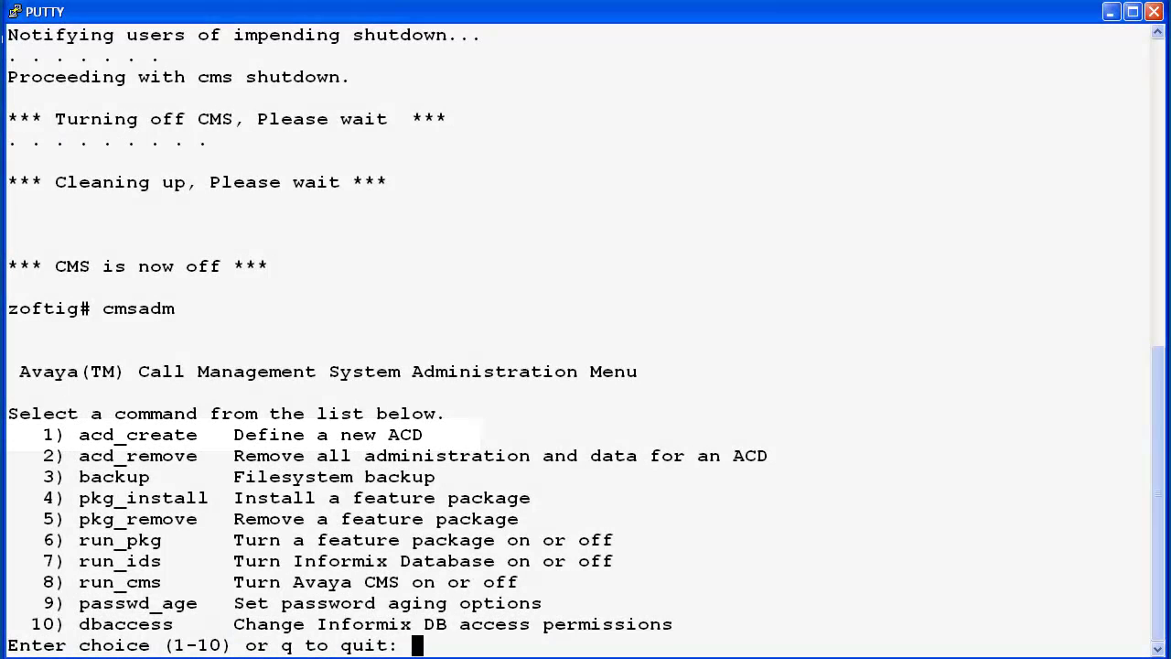
{"action": "type", "text": "1"}
{"action": "key", "text": "Return"}
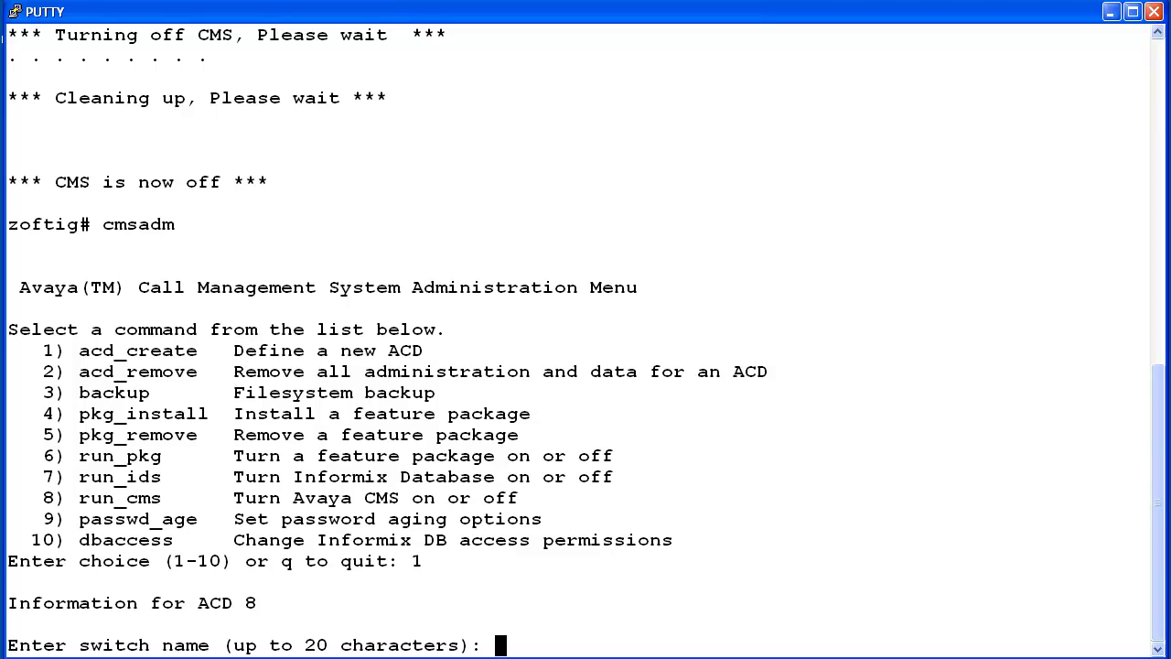
{"action": "type", "text": "switch8"}
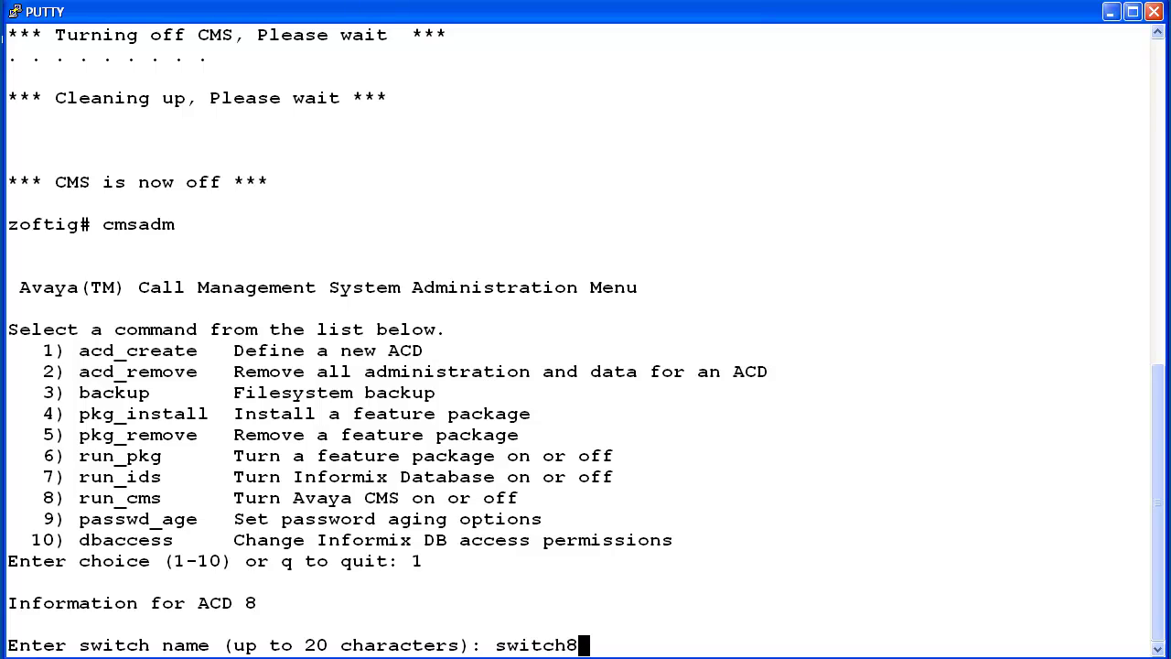
{"action": "key", "text": "Return"}
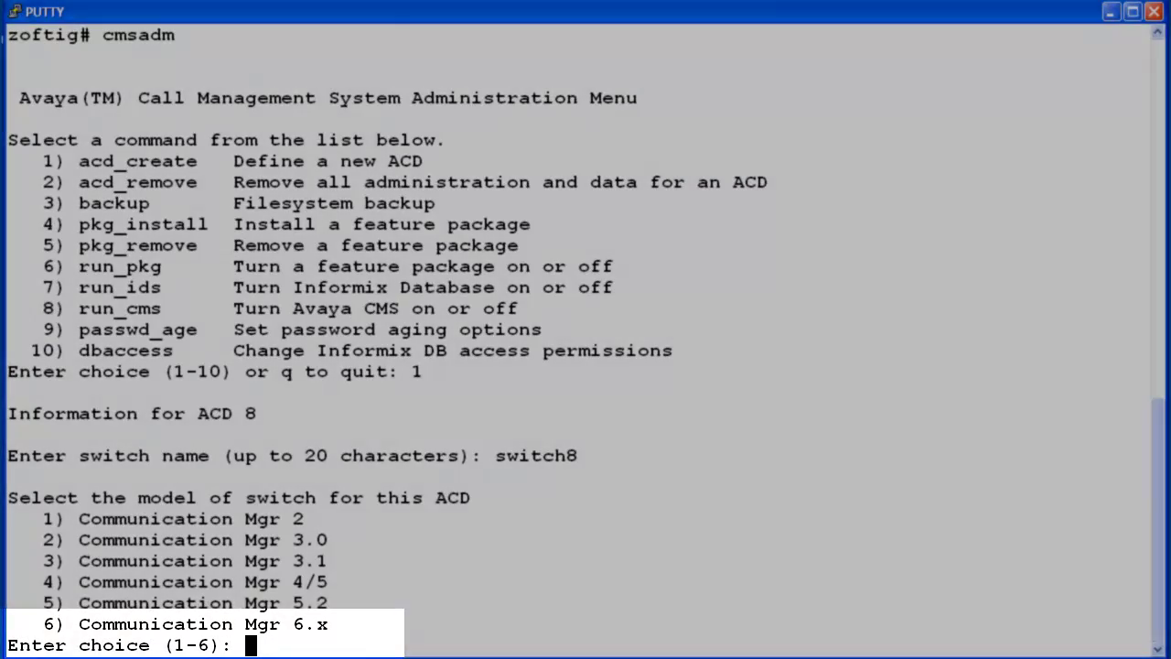
Set the switch model to Communication Mgr 6.x and answer yes for Vectoring, Expert Agent Selection and Central Office disconnect supervision
{"action": "type", "text": "6"}
{"action": "key", "text": "Return"}
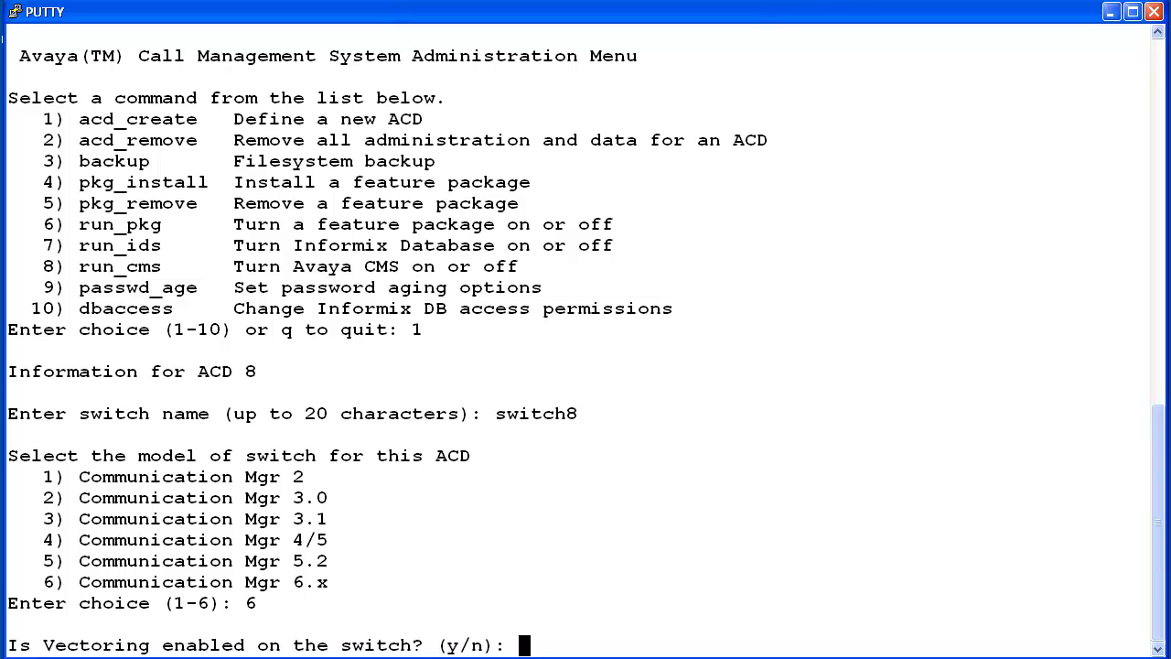
{"action": "type", "text": "y"}
{"action": "key", "text": "Return"}
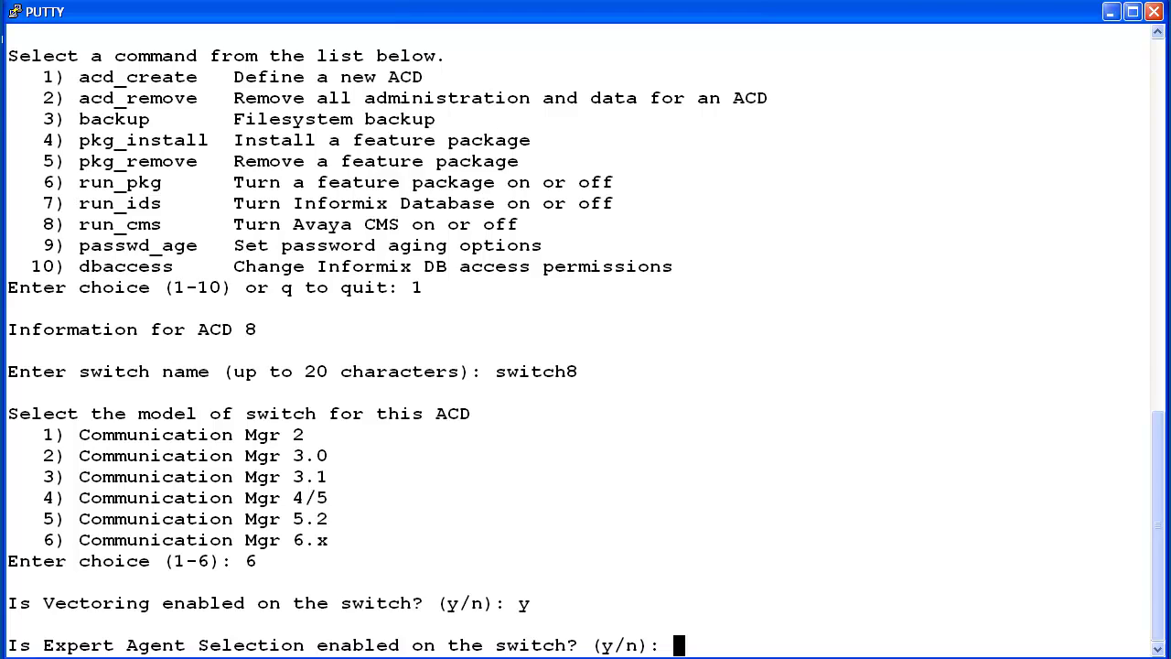
{"action": "type", "text": "y"}
{"action": "key", "text": "Return"}
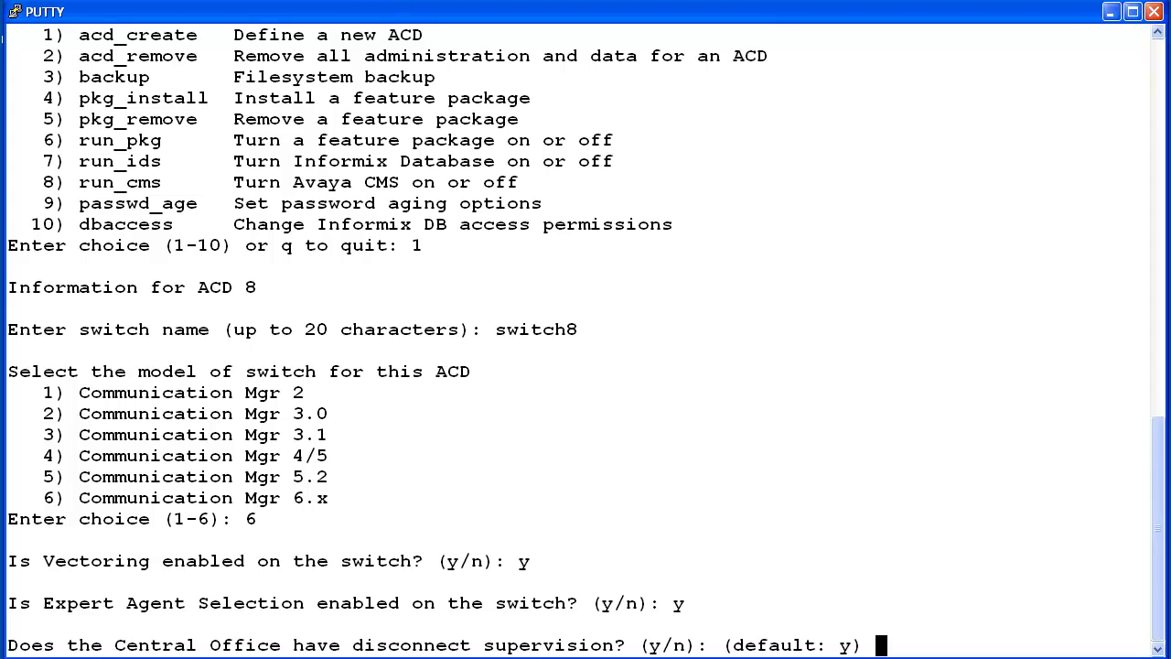
{"action": "type", "text": "y"}
{"action": "key", "text": "Return"}
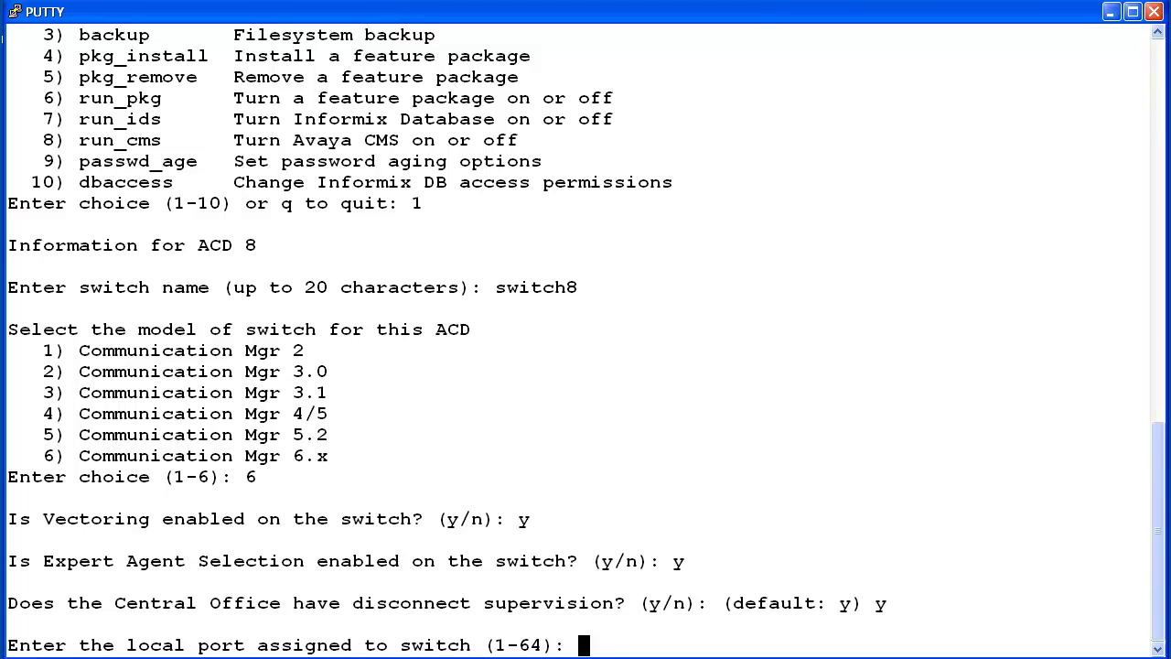
Assign local port 64 and remote port 64 to the switch
{"action": "type", "text": "64"}
{"action": "key", "text": "Return"}
{"action": "type", "text": "64"}
{"action": "key", "text": "Return"}
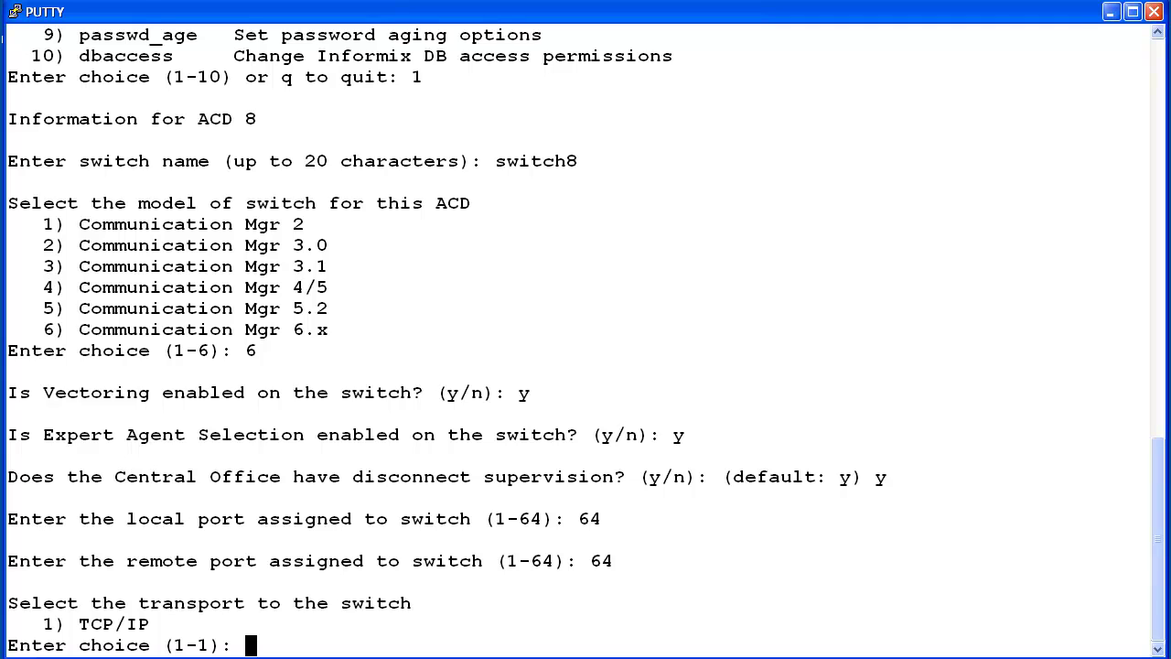
Set the switch connection to TCP/IP with IP address 111.111.111.111 and the default TCP port 5001
{"action": "type", "text": "1"}
{"action": "key", "text": "Return"}
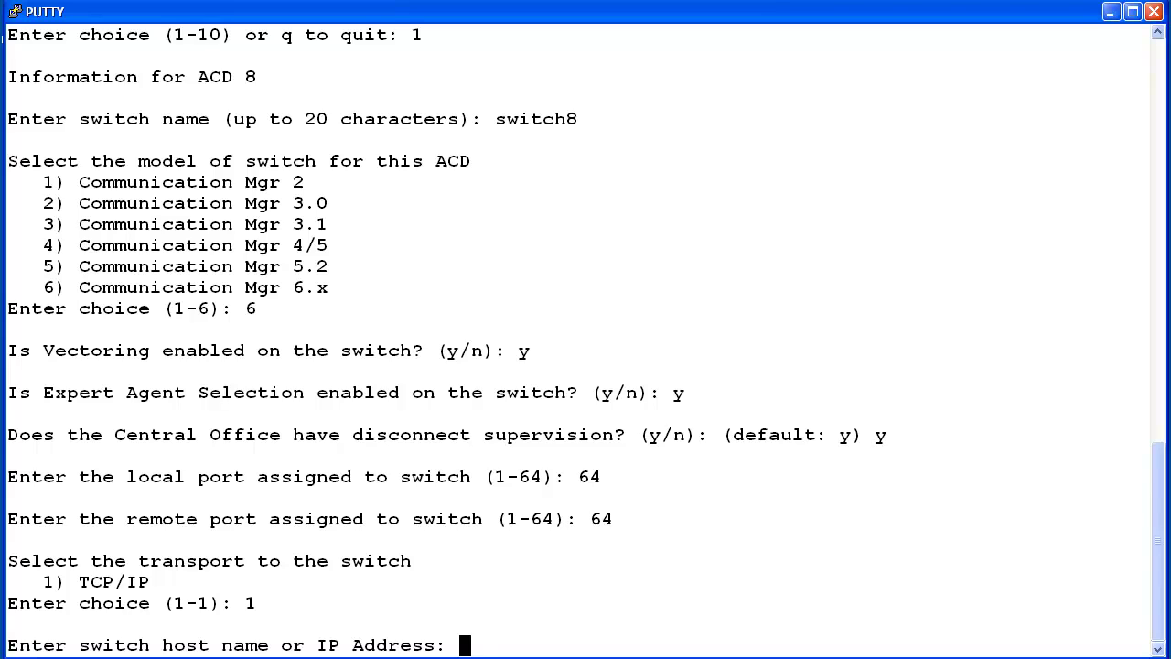
{"action": "type", "text": "111.111.1"}
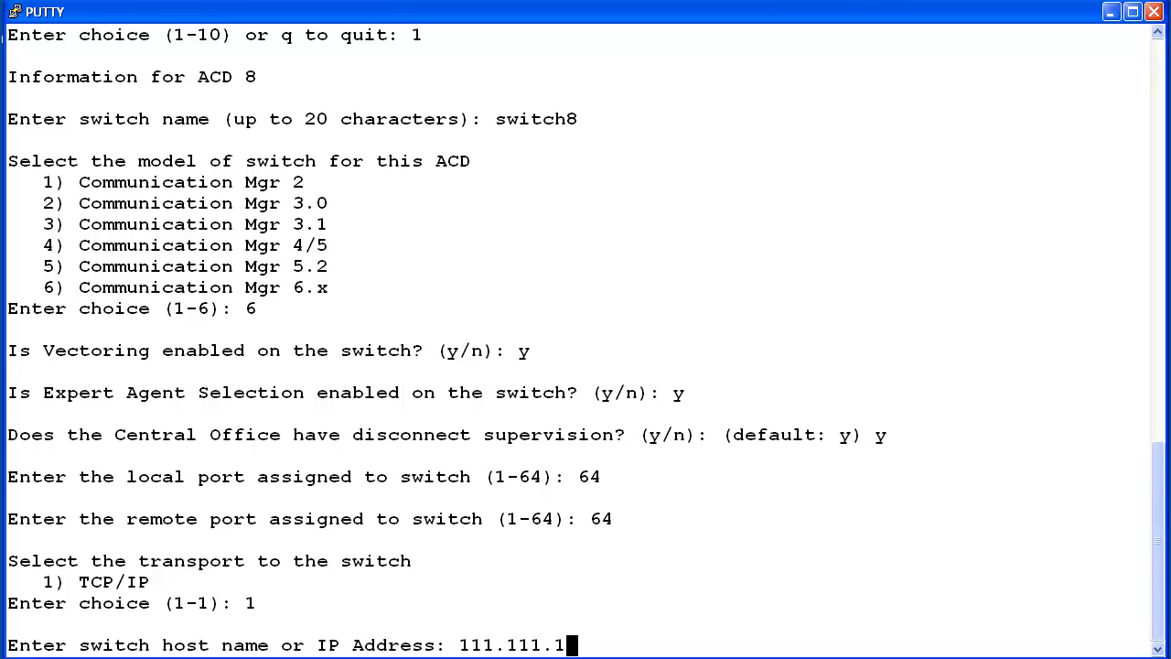
{"action": "type", "text": "11.111"}
{"action": "key", "text": "Return"}
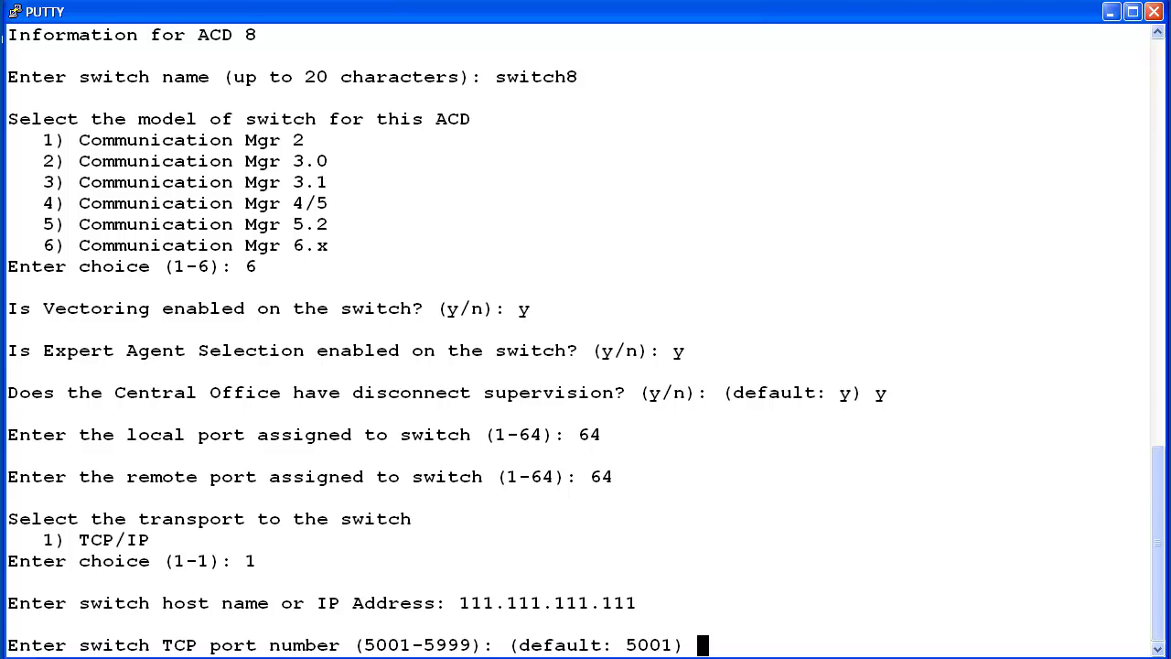
{"action": "key", "text": "Return"}
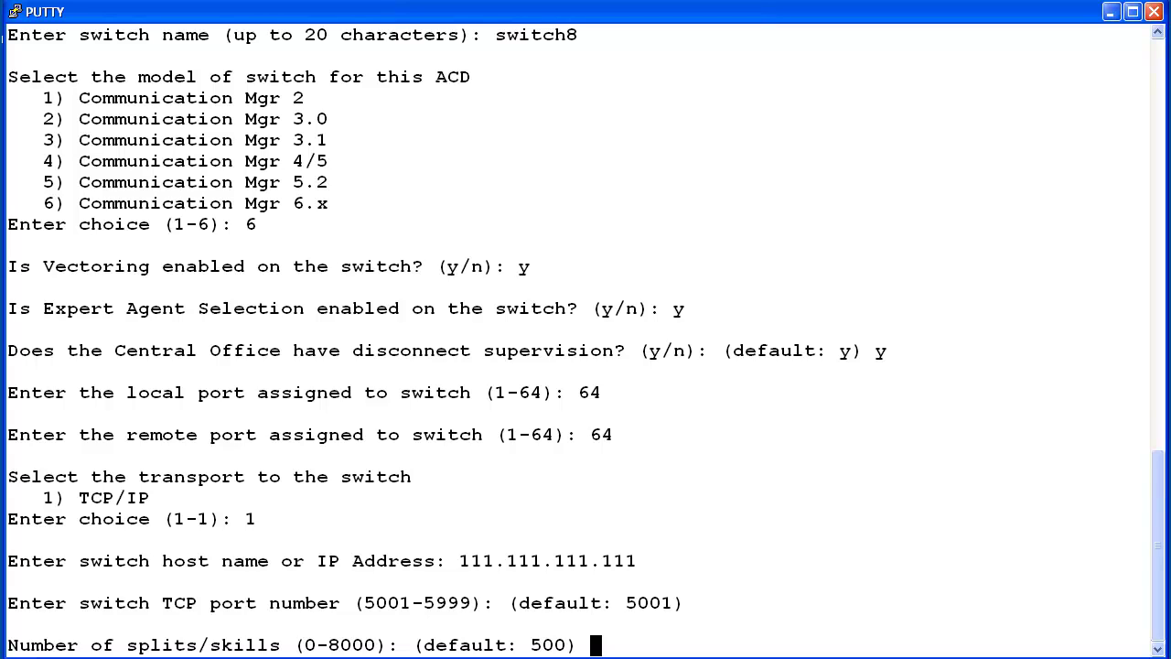
Set the ACD to 50 splits/skills, 300 total split/skill members and 2 shifts
{"action": "type", "text": "50"}
{"action": "key", "text": "Return"}
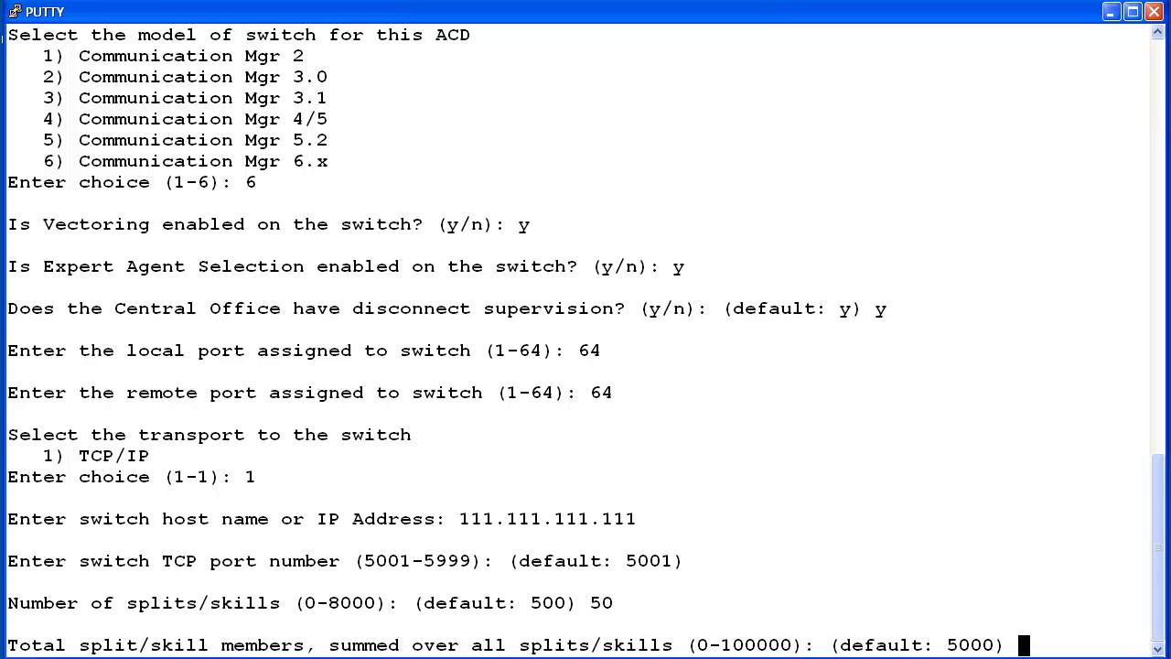
{"action": "type", "text": "300"}
{"action": "key", "text": "Return"}
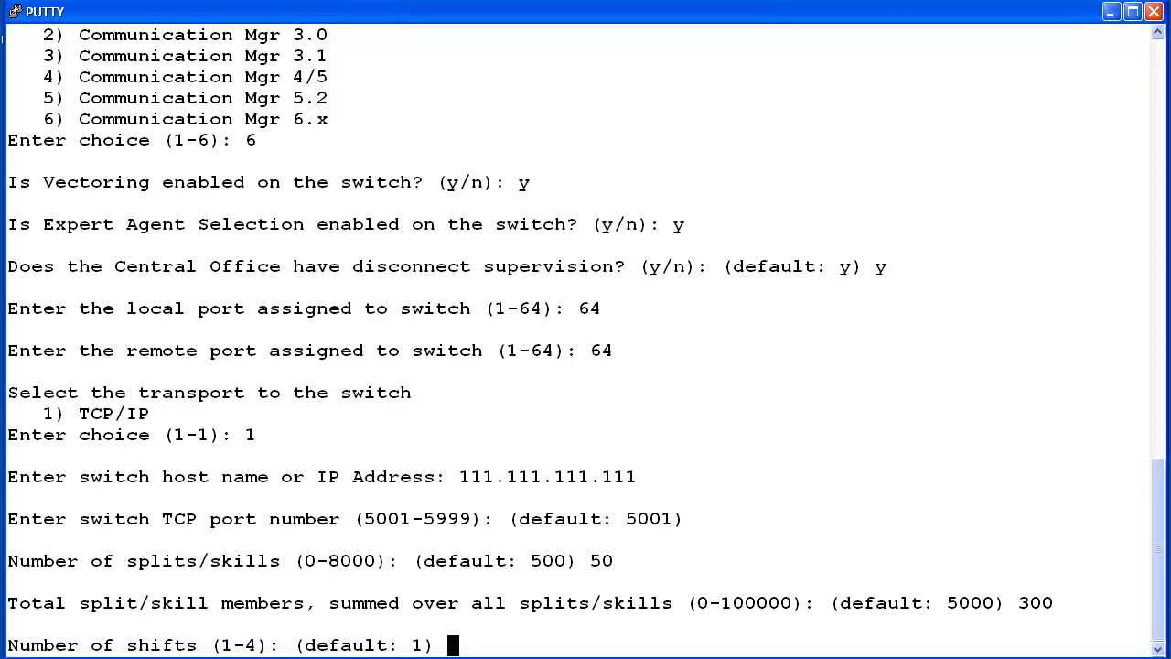
{"action": "type", "text": "2"}
{"action": "key", "text": "Return"}
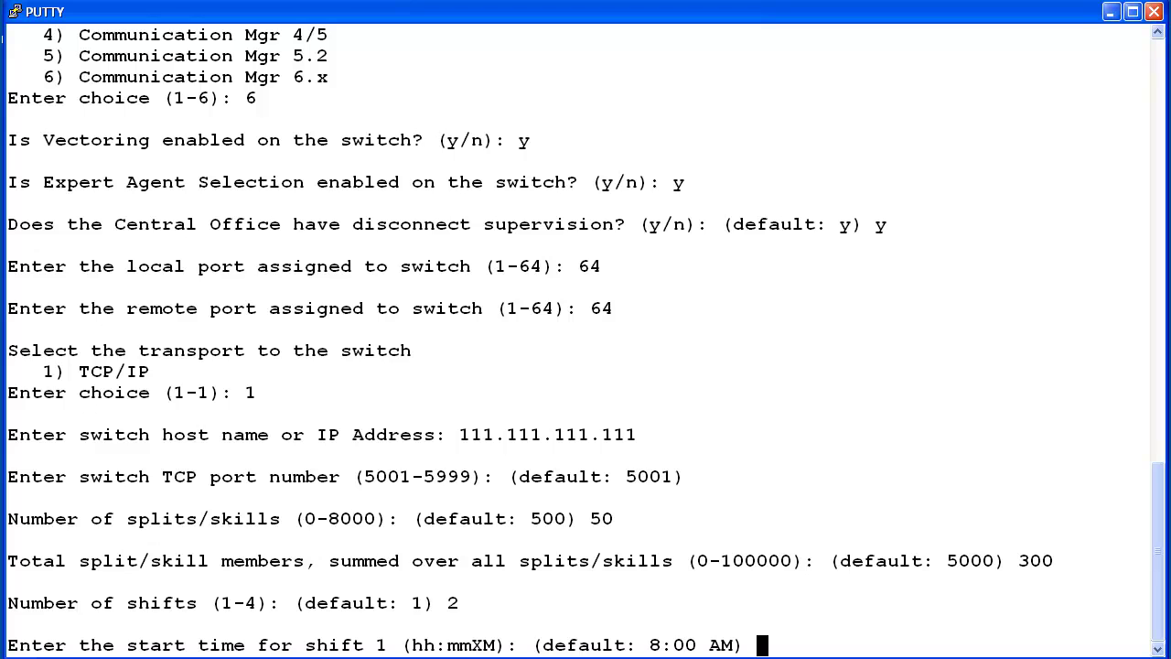
Define shift 1 from 07:30AM to 04:00PM with 200 logged-in agents
{"action": "type", "text": "07:30AM"}
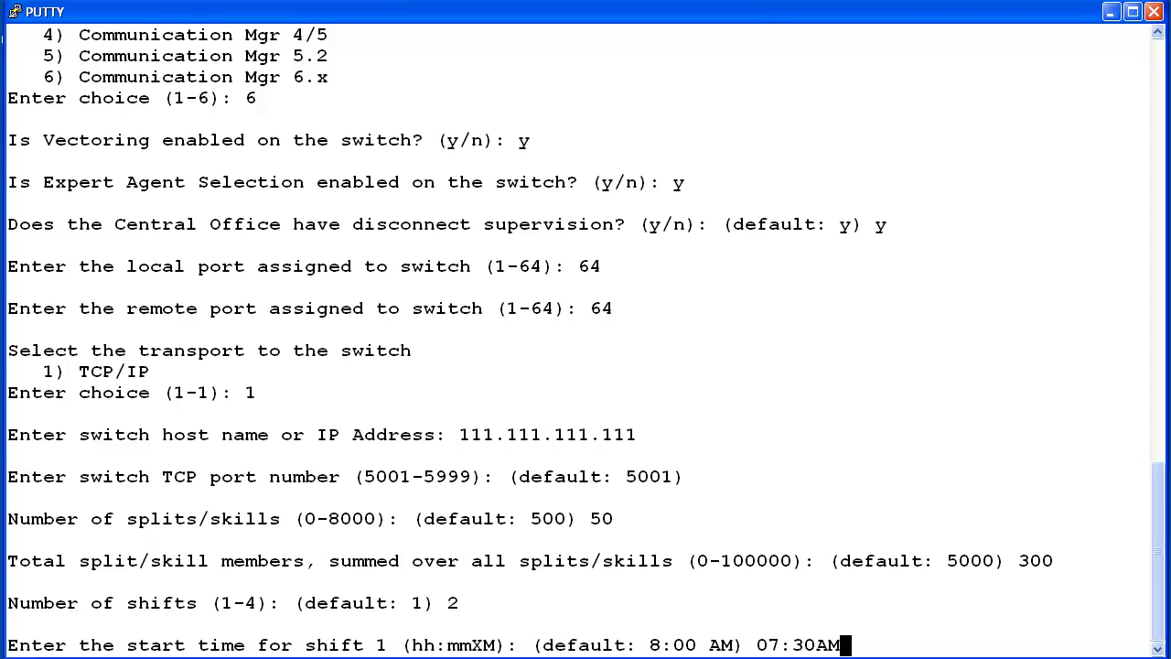
{"action": "key", "text": "Return"}
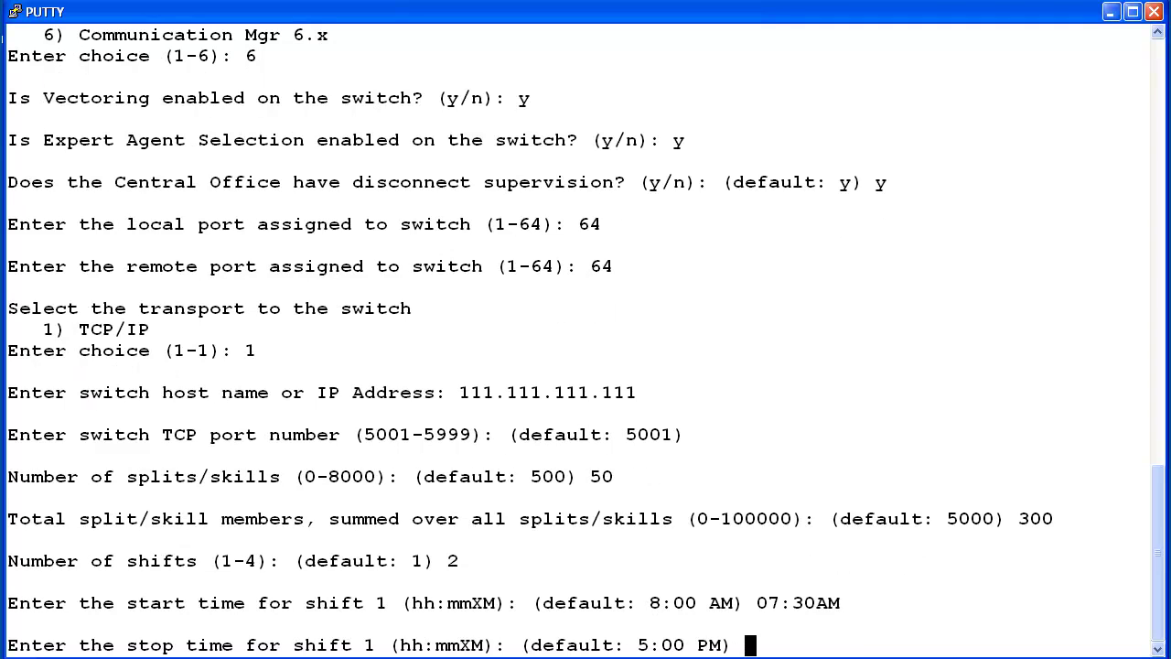
{"action": "type", "text": "04:00PM"}
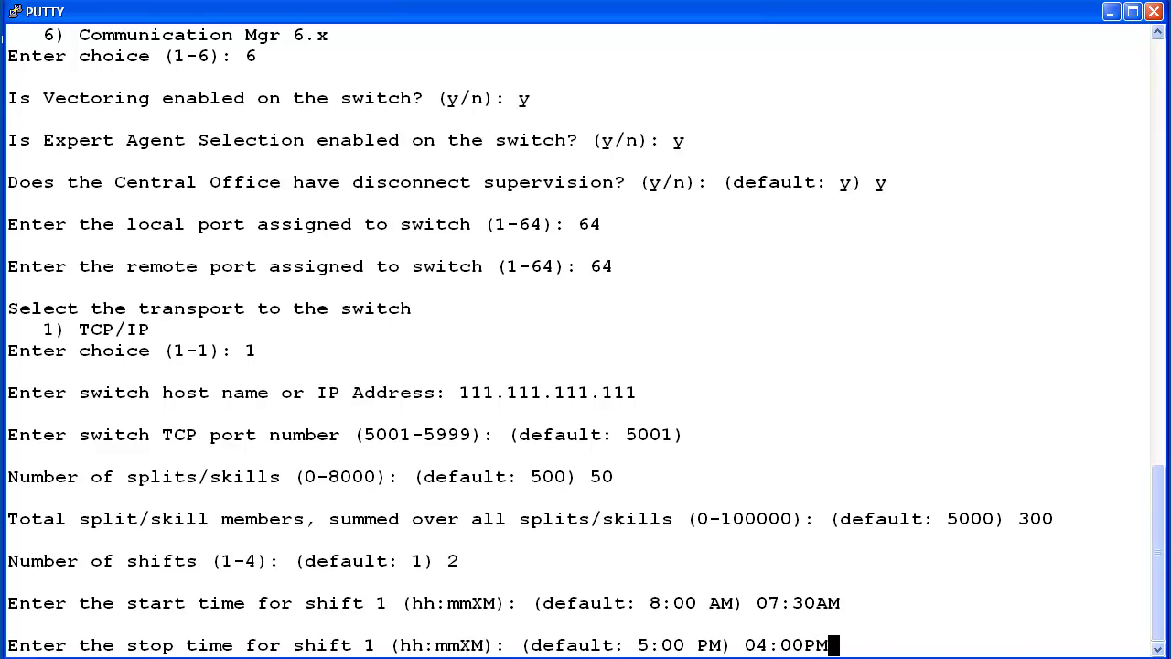
{"action": "key", "text": "Return"}
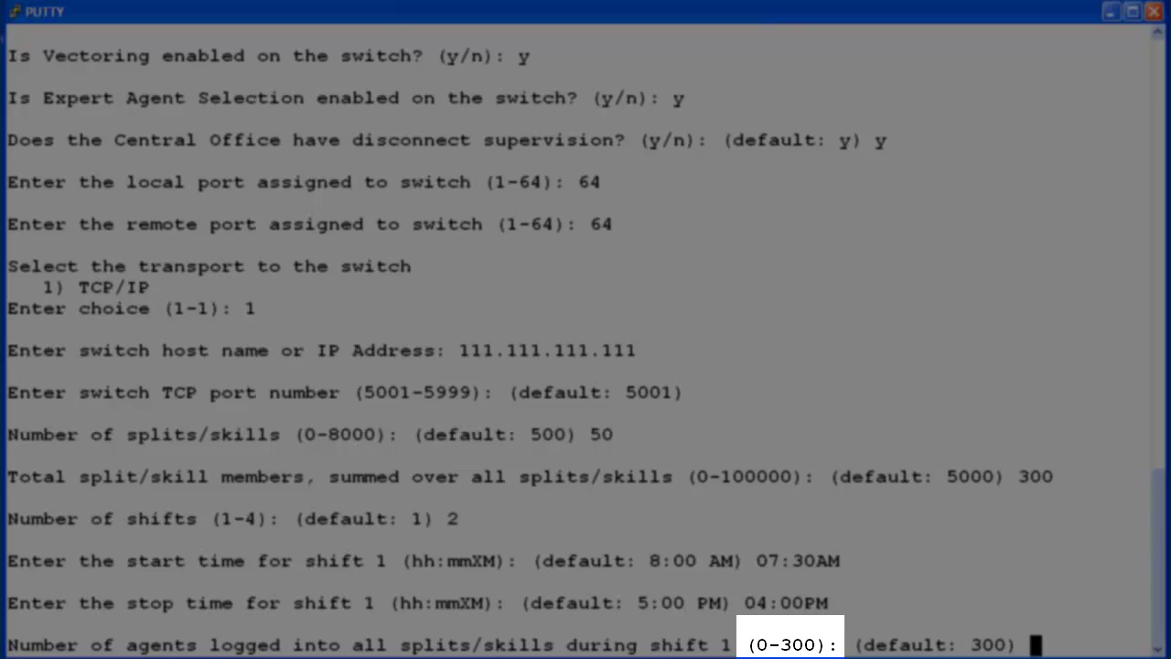
{"action": "type", "text": "200"}
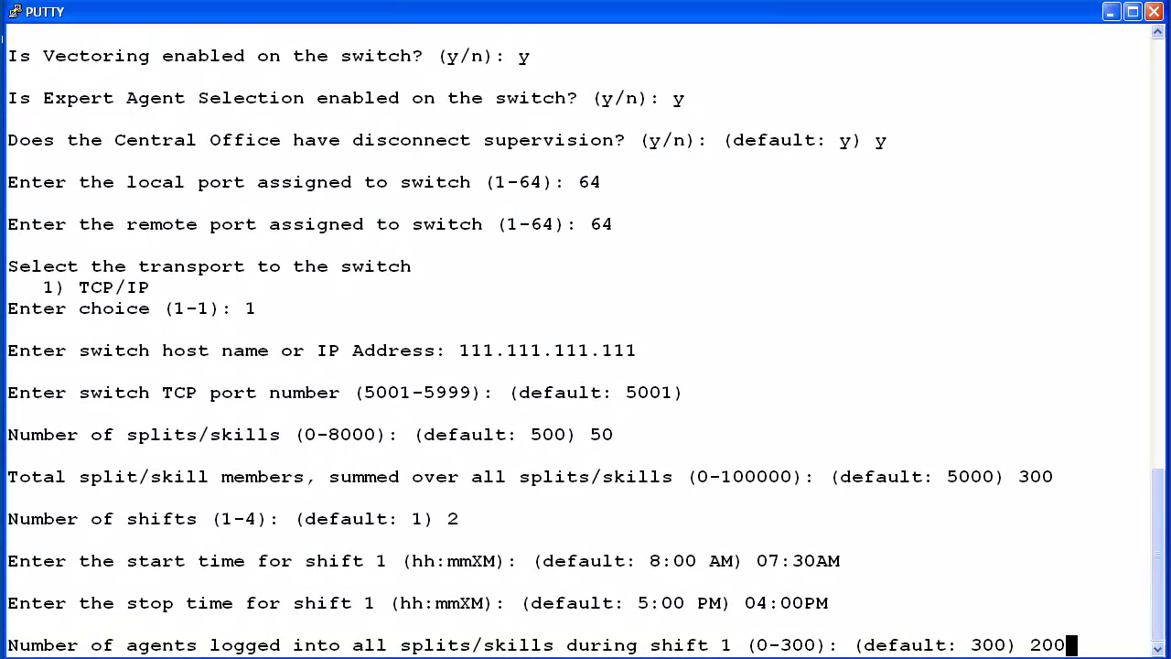
{"action": "key", "text": "Return"}
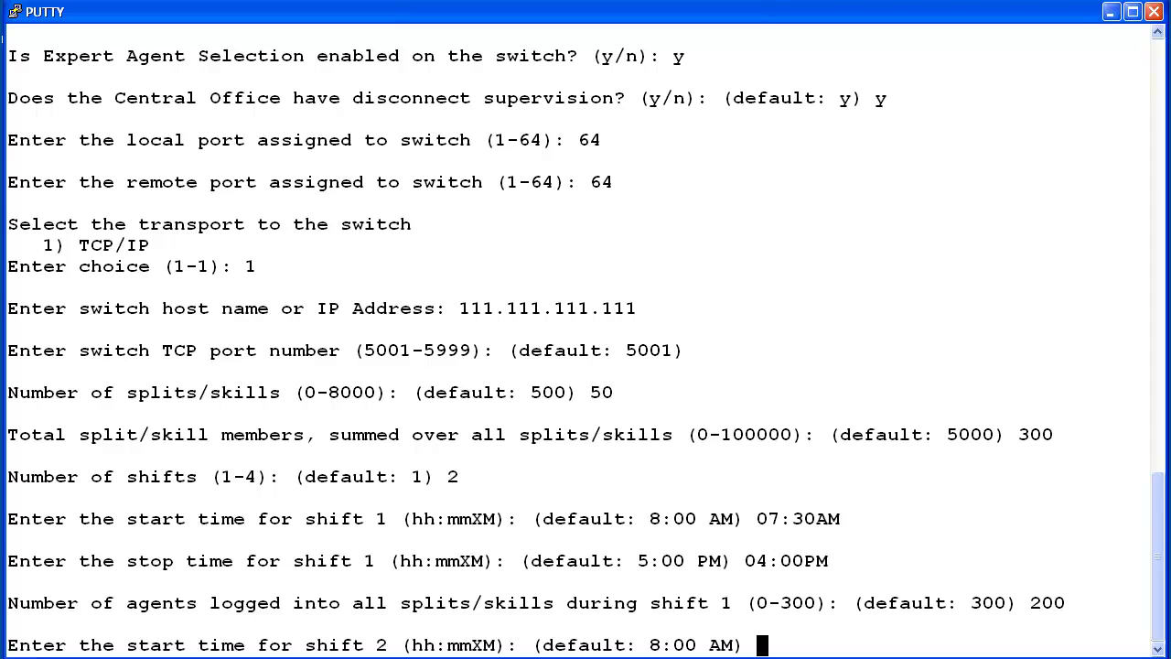
Define shift 2 from 05:00PM to 01:30AM with 100 logged-in agents
{"action": "type", "text": "05:00P"}
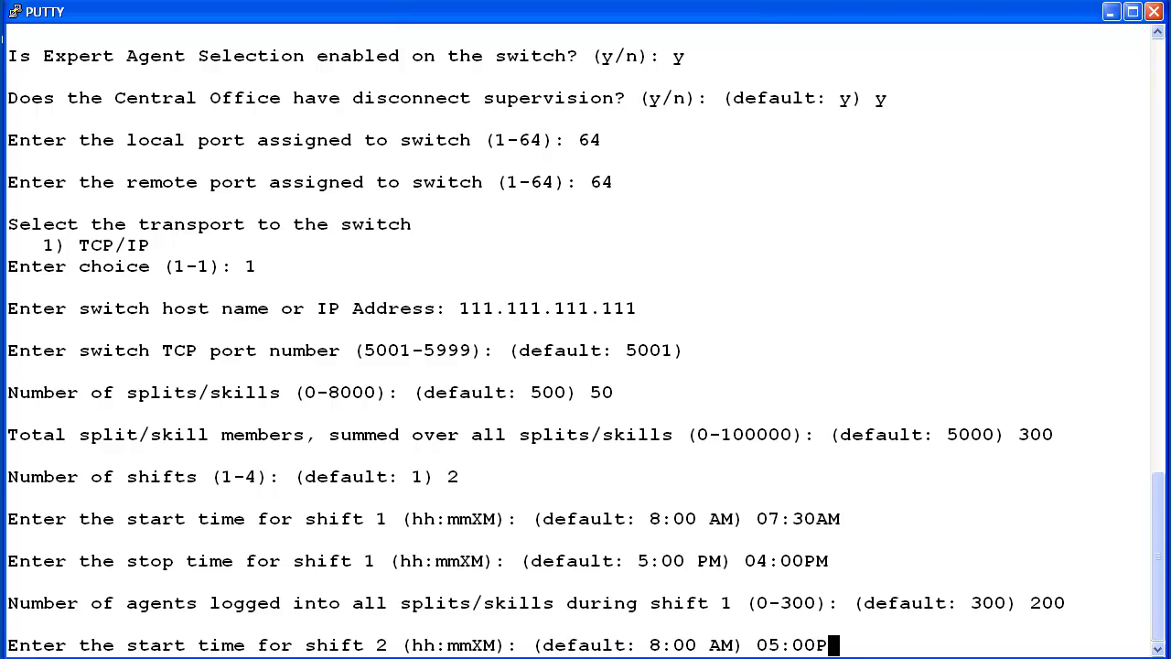
{"action": "type", "text": "M"}
{"action": "key", "text": "Return"}
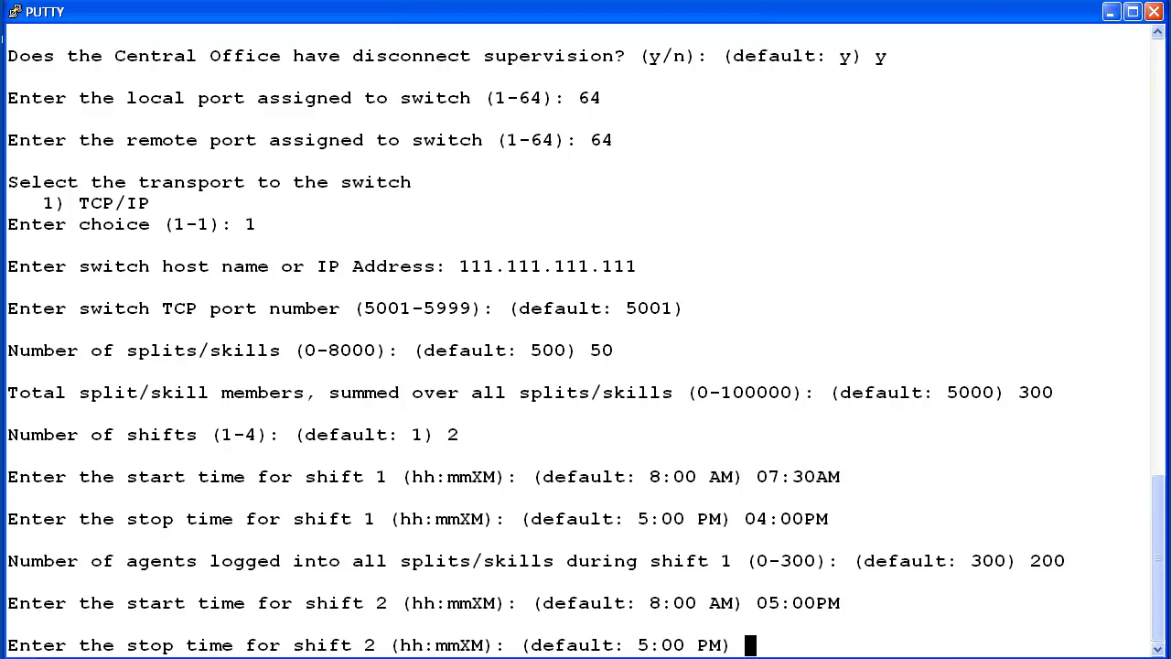
{"action": "type", "text": "01:30AM"}
{"action": "key", "text": "Return"}
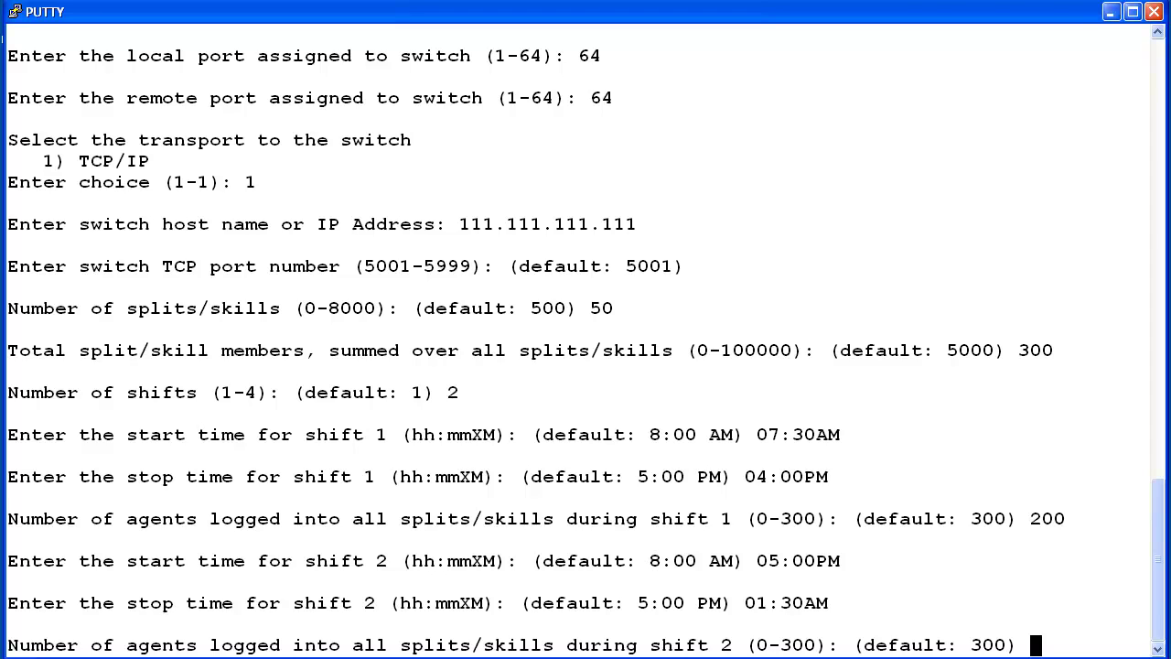
{"action": "type", "text": "100"}
{"action": "key", "text": "Return"}
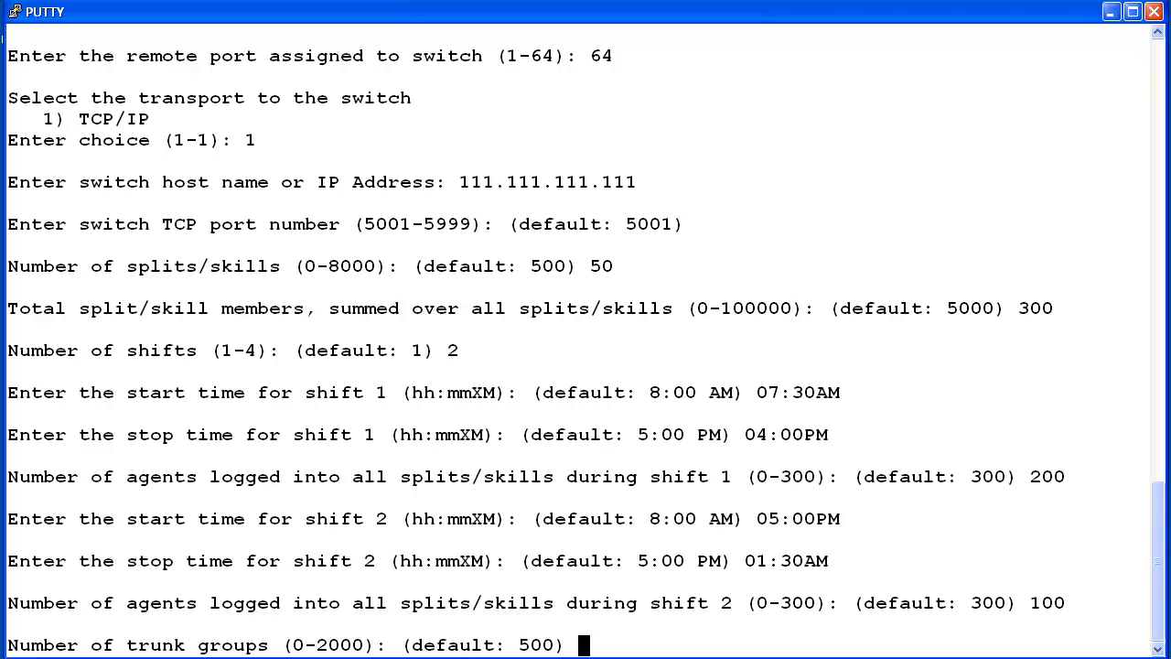
Set the number of trunk groups to 30 and the number of trunks to 600
{"action": "type", "text": "30"}
{"action": "key", "text": "Return"}
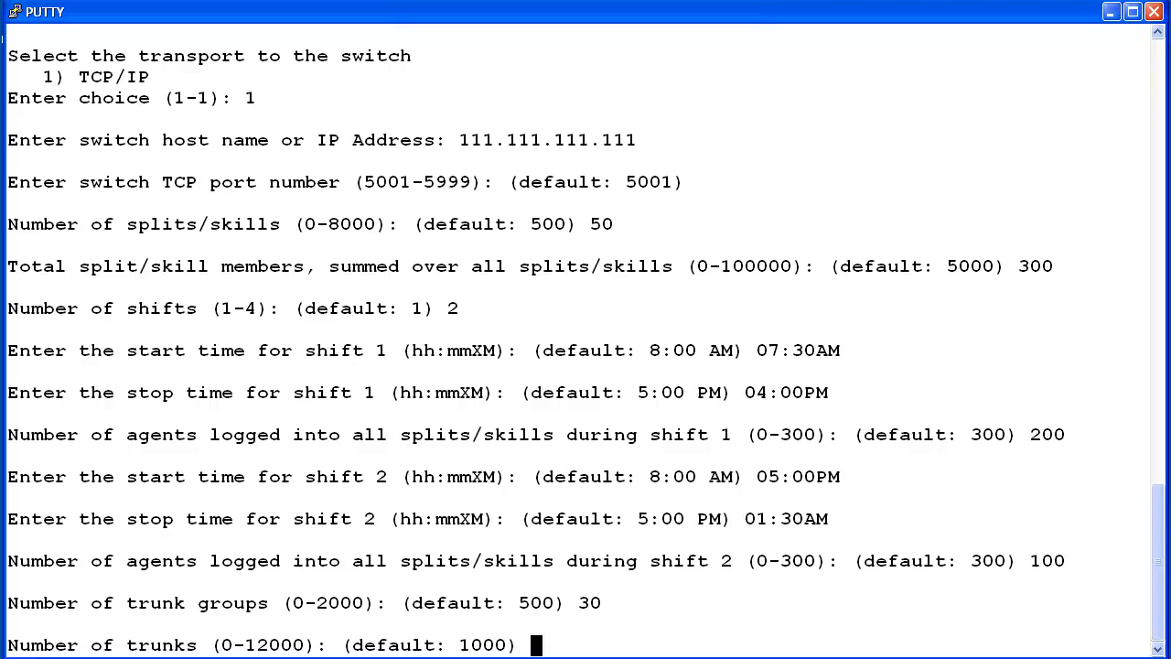
{"action": "type", "text": "600"}
{"action": "key", "text": "Return"}
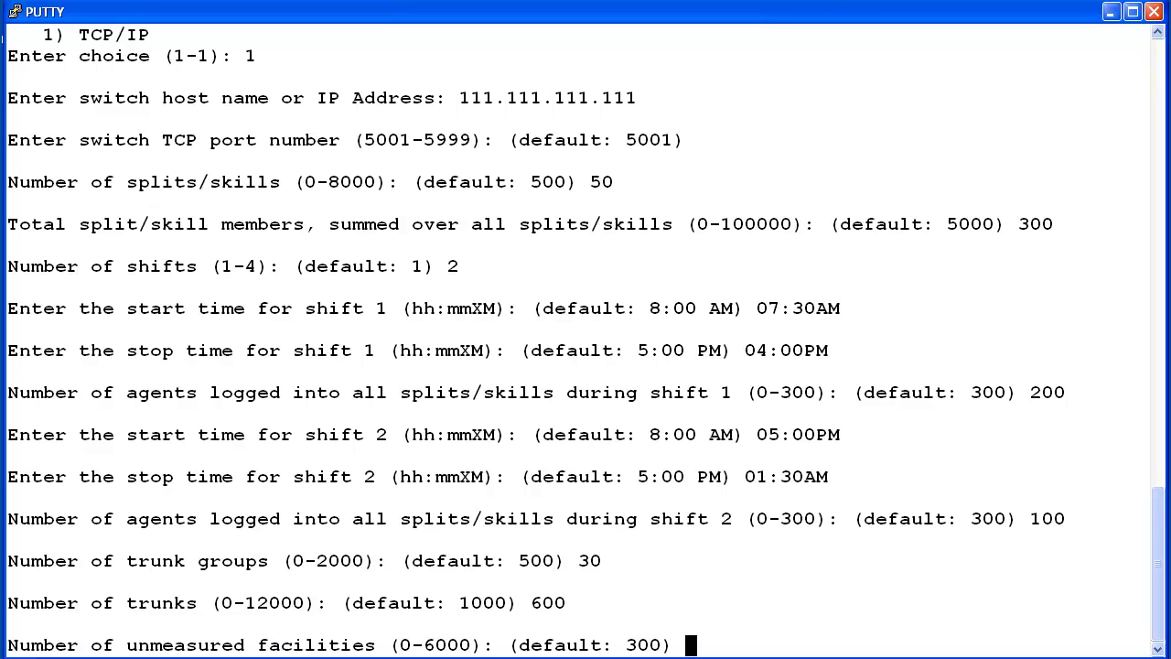
Set the number of unmeasured facilities to 300 and accept the default of 456 call work codes
{"action": "type", "text": "300"}
{"action": "key", "text": "Return"}
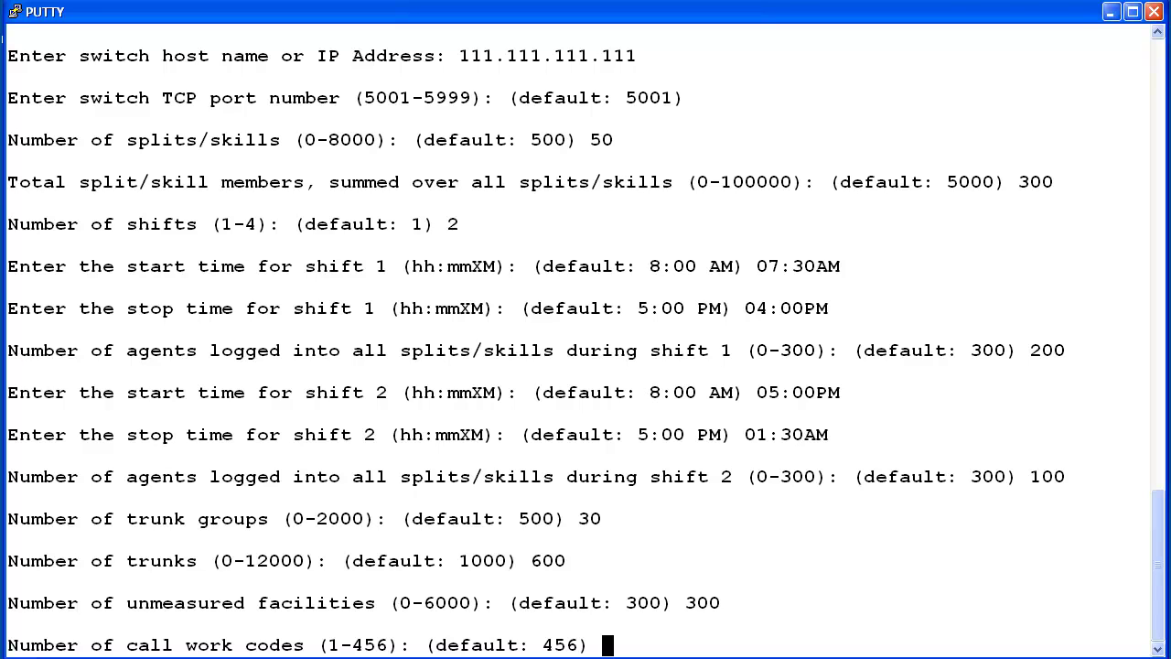
{"action": "key", "text": "Return"}
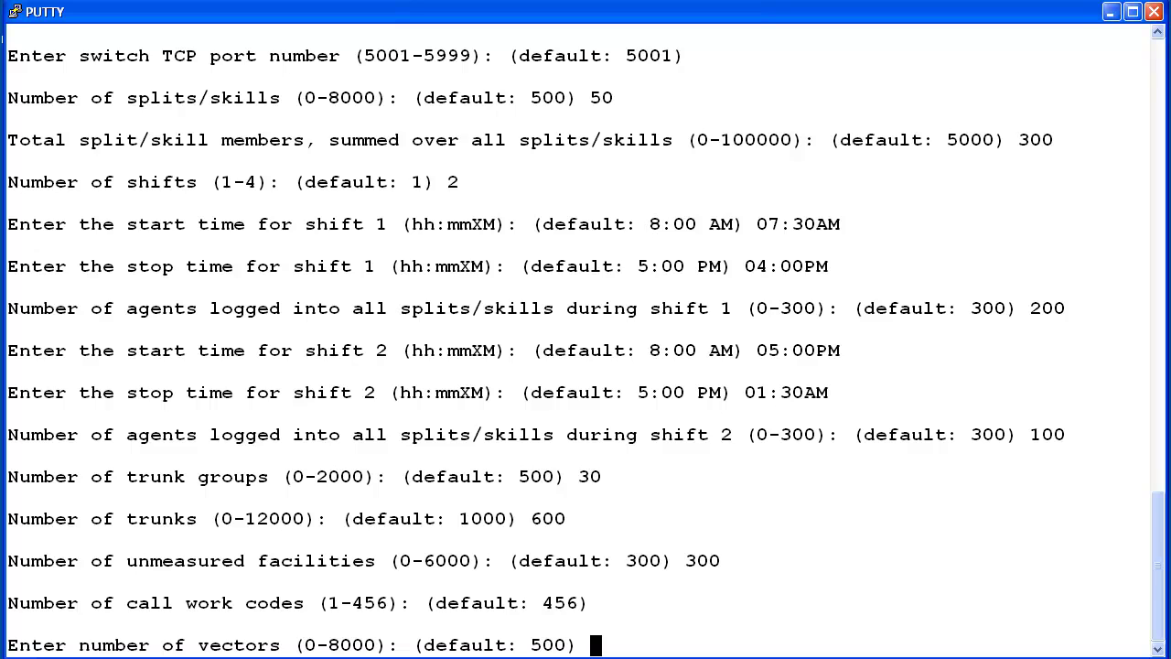
Set the number of vectors to 400 and the number of VDNs to 2000 to finish creating the ACD
{"action": "type", "text": "400"}
{"action": "key", "text": "Return"}
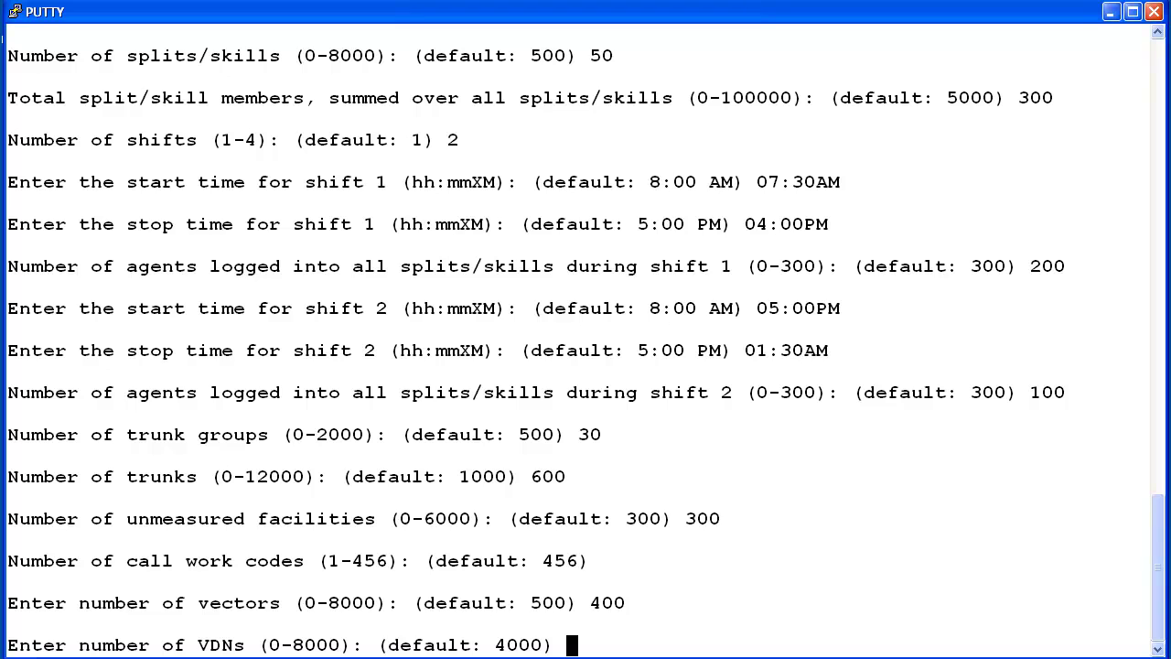
{"action": "type", "text": "2000"}
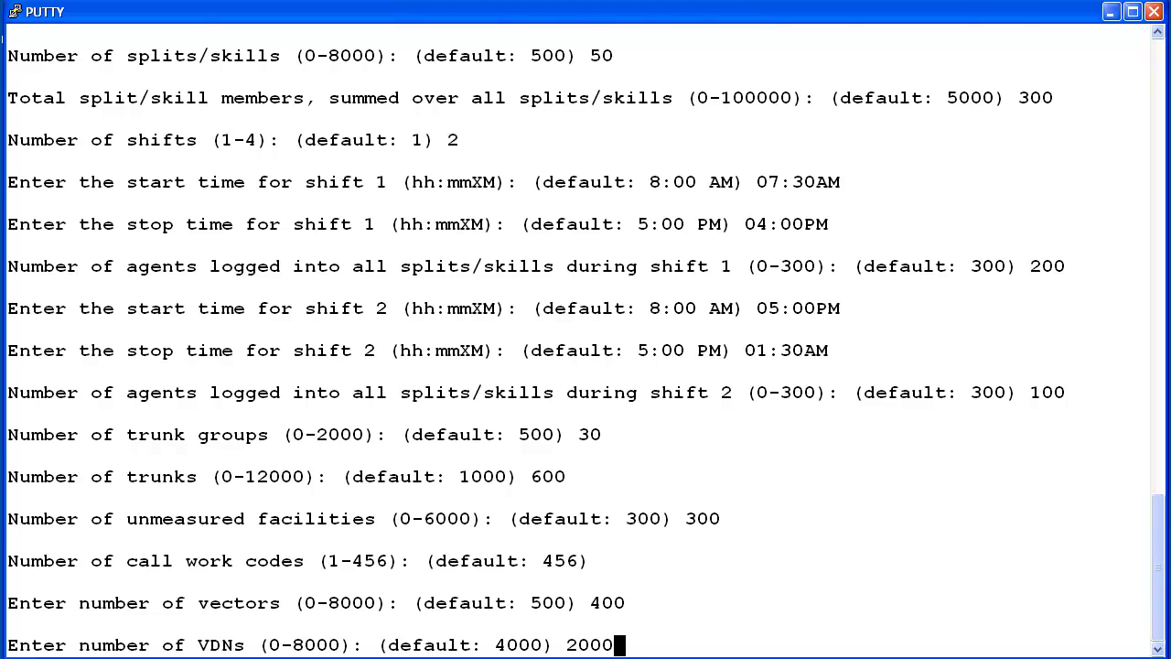
{"action": "key", "text": "Return"}
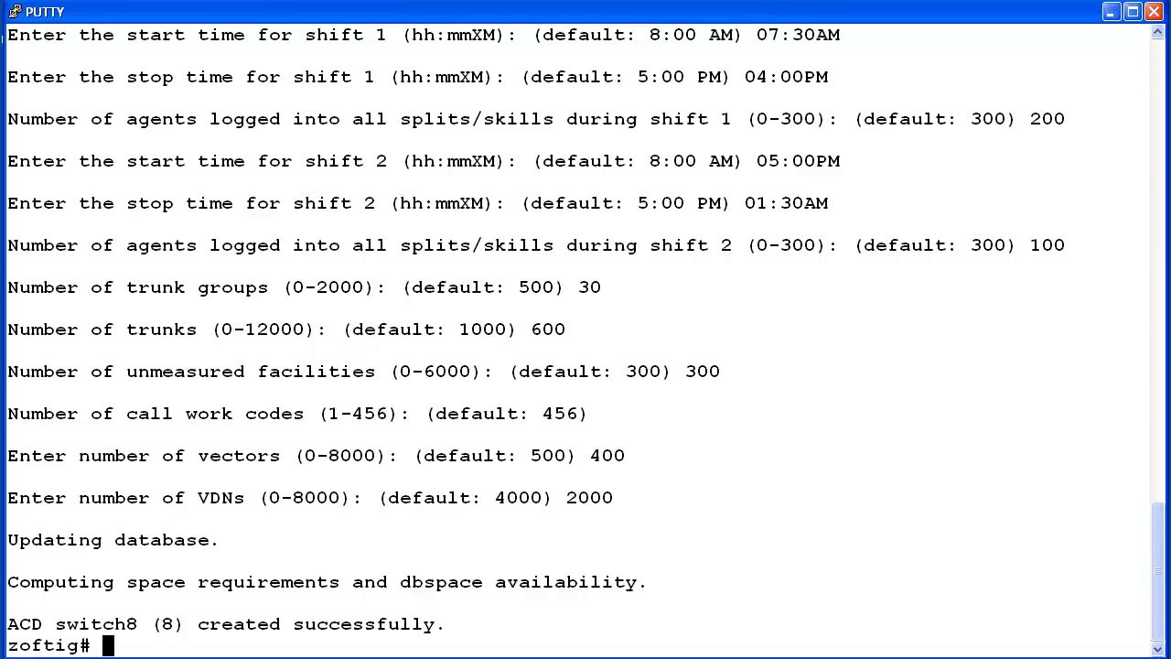
Run cmsadm and use its run_cms command to turn on CMS
{"action": "type", "text": "cmsad"}
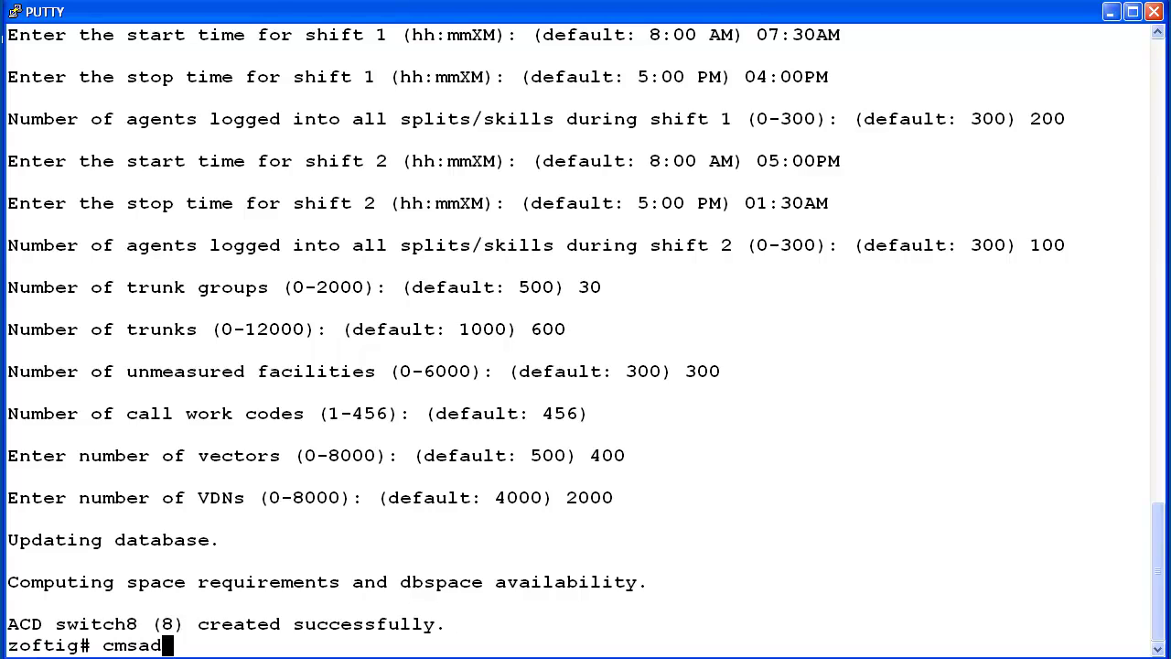
{"action": "type", "text": "m"}
{"action": "key", "text": "Return"}
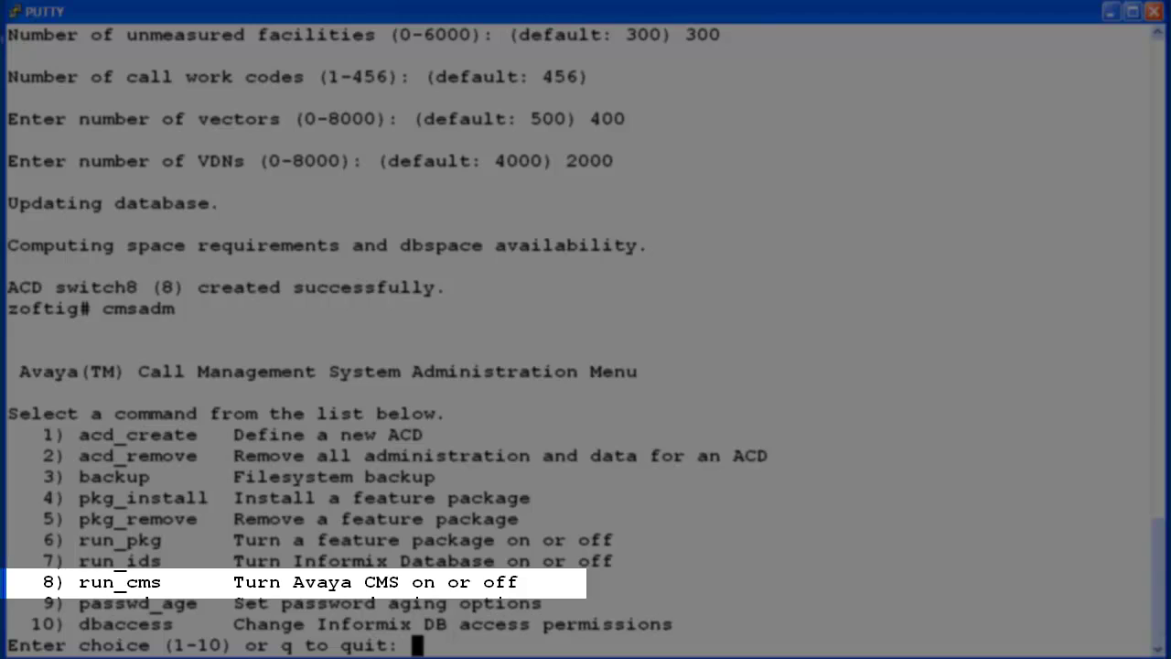
{"action": "type", "text": "8"}
{"action": "key", "text": "Return"}
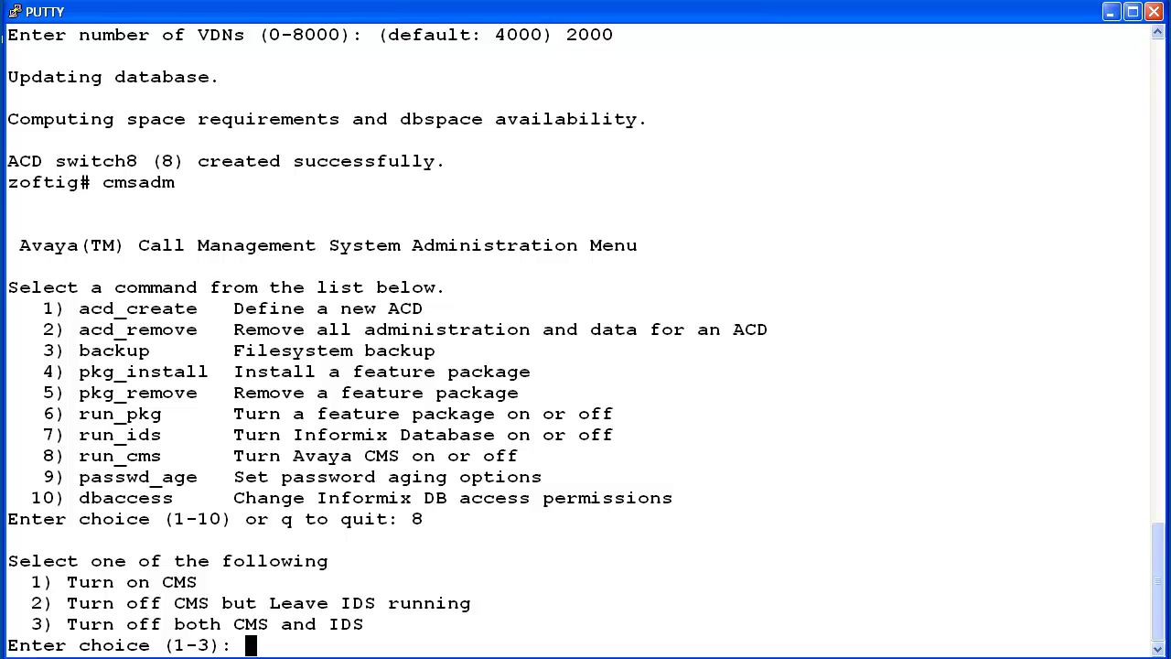
{"action": "type", "text": "1"}
{"action": "key", "text": "Return"}
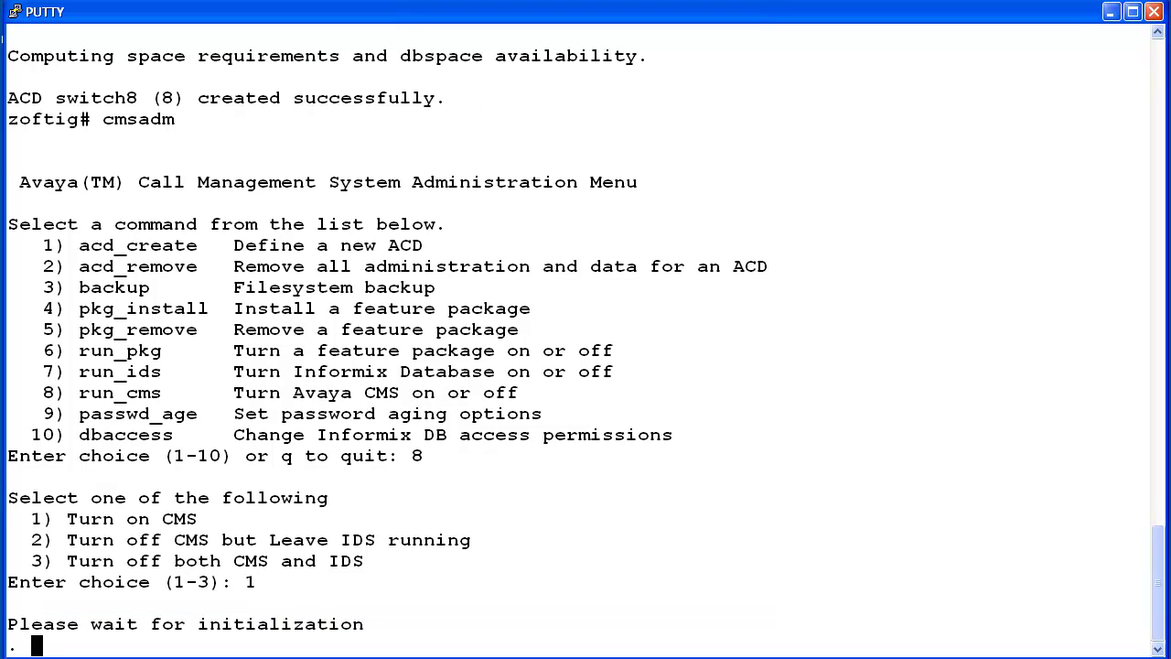